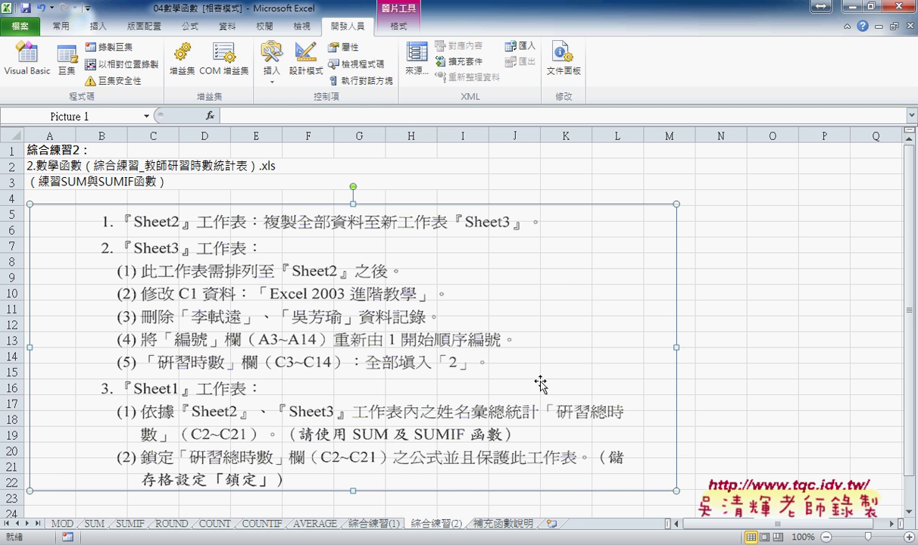
Step: Bring the 範例檔 example-files folder window to the front from the taskbar
mouse_move(286, 544)
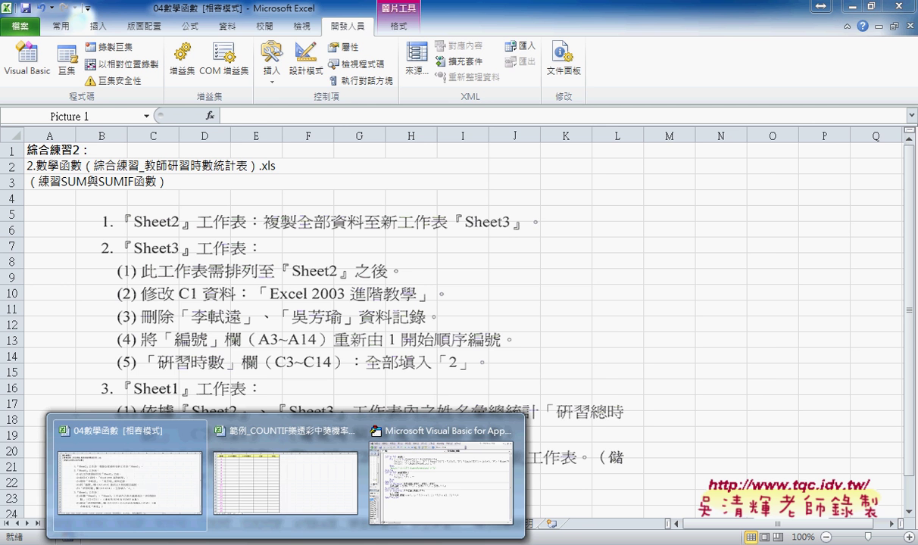
mouse_move(171, 544)
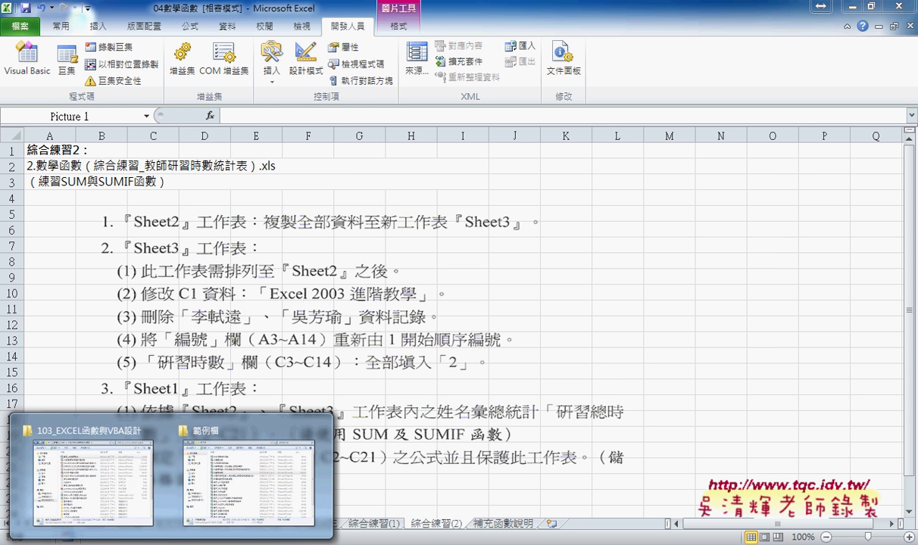
click(225, 470)
Step: Open the training-hours workbook with editing enabled and copy Sheet2 as Sheet3 right after it
double_click(471, 195)
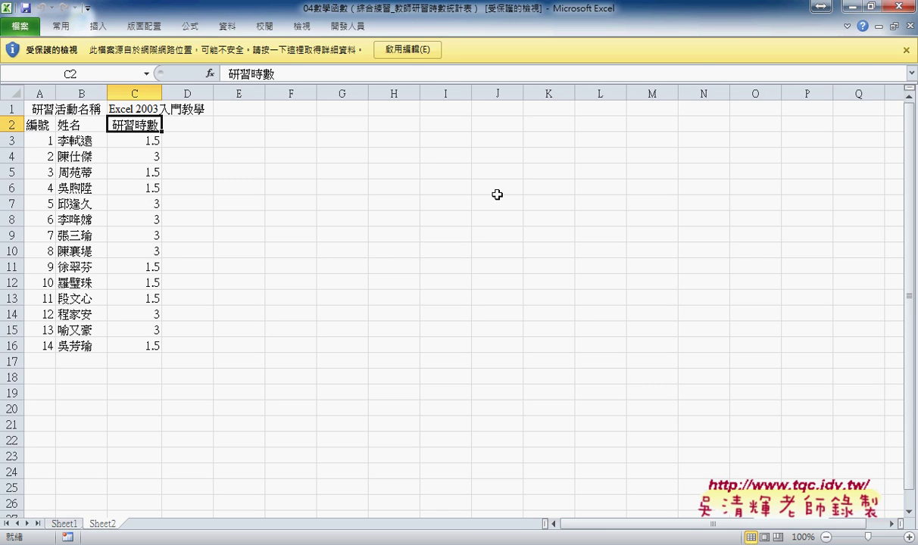
click(403, 54)
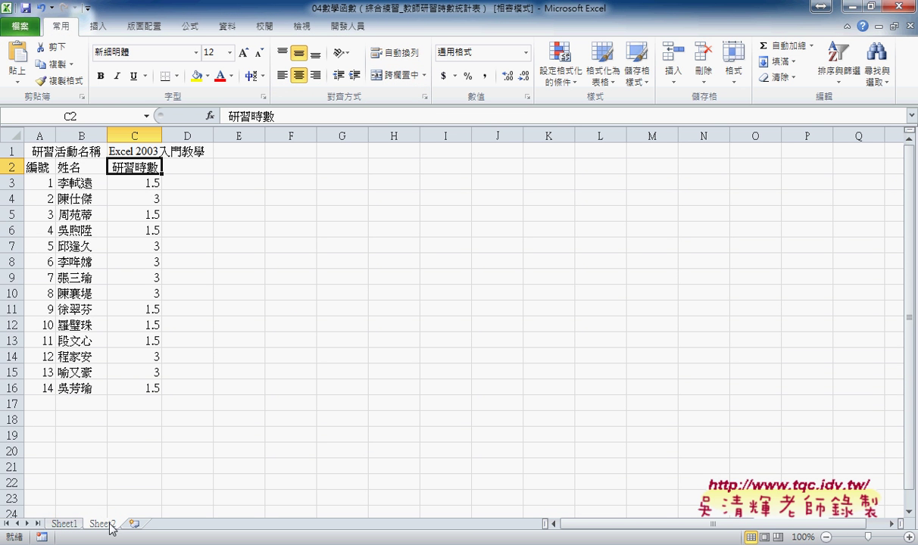
mouse_move(112, 528)
mouse_down()
mouse_move(148, 515)
mouse_move(155, 526)
mouse_move(181, 527)
mouse_up()
drag(182, 532, 180, 530)
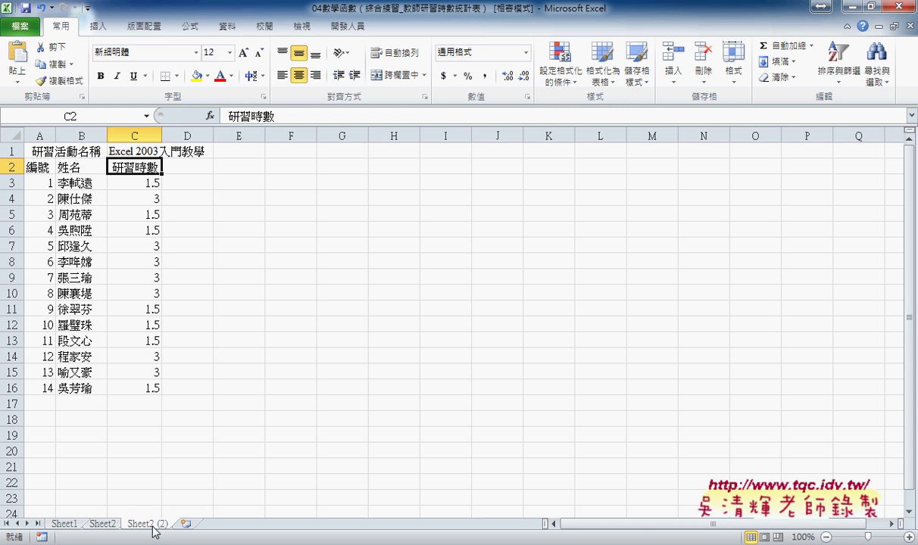
text(Sheet3)
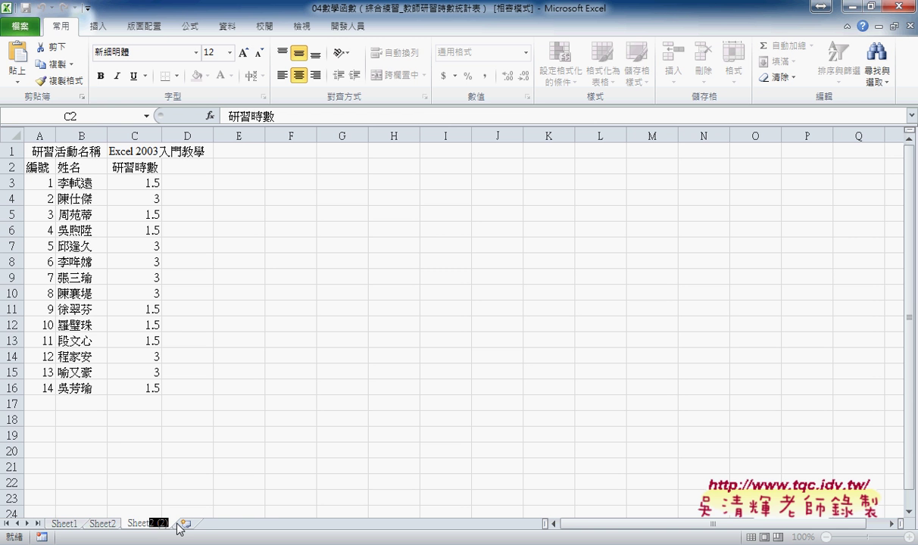
key(Return)
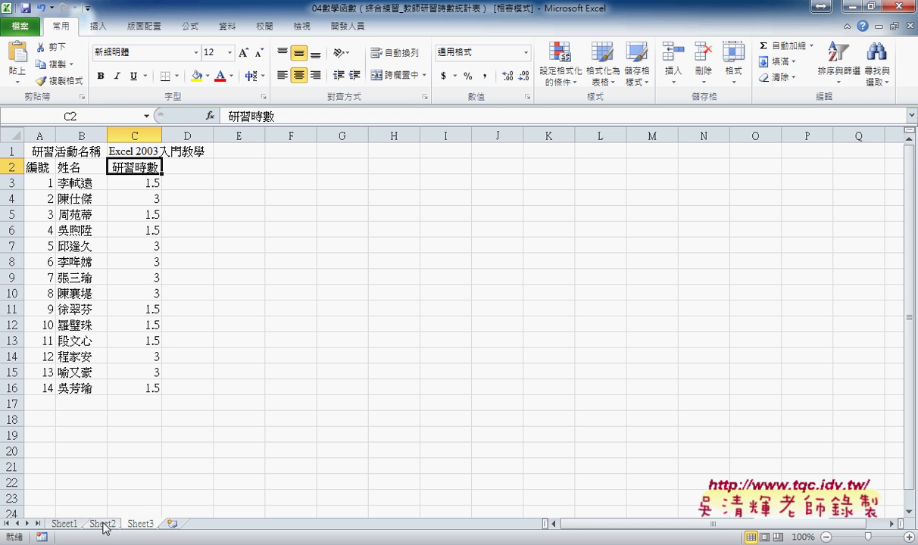
Step: On Sheet3, change the C1 title from Excel 2003入門教學 to Excel 2003進階教學
click(104, 525)
click(142, 526)
click(148, 149)
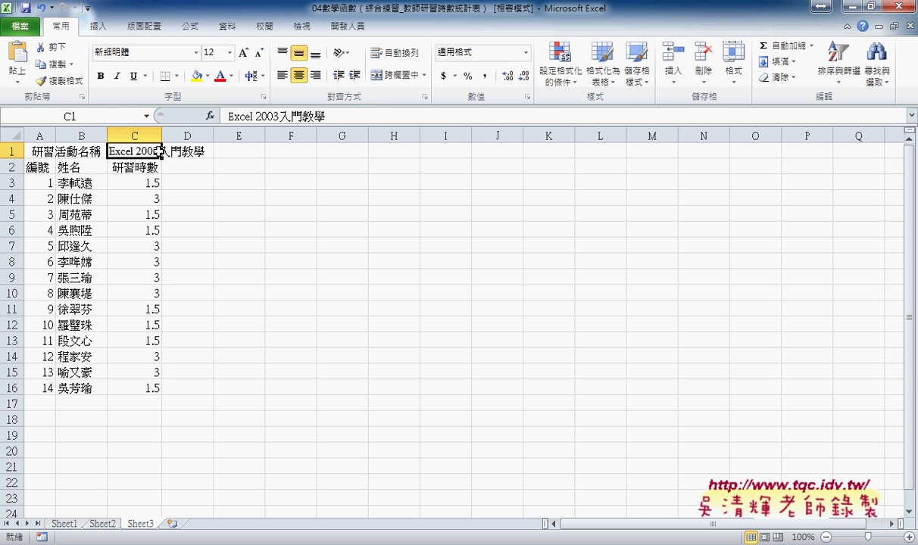
click(279, 115)
drag(282, 115, 301, 115)
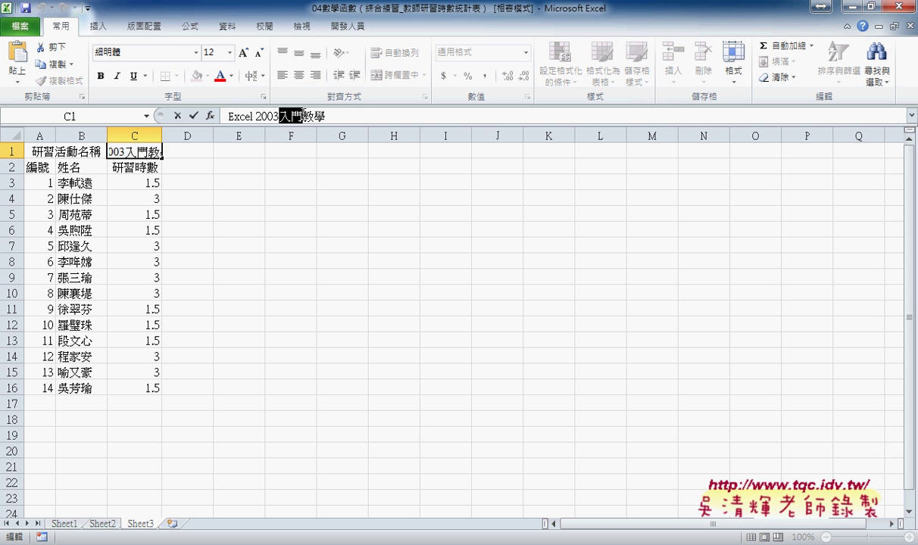
text(ㄐ)
text(進)
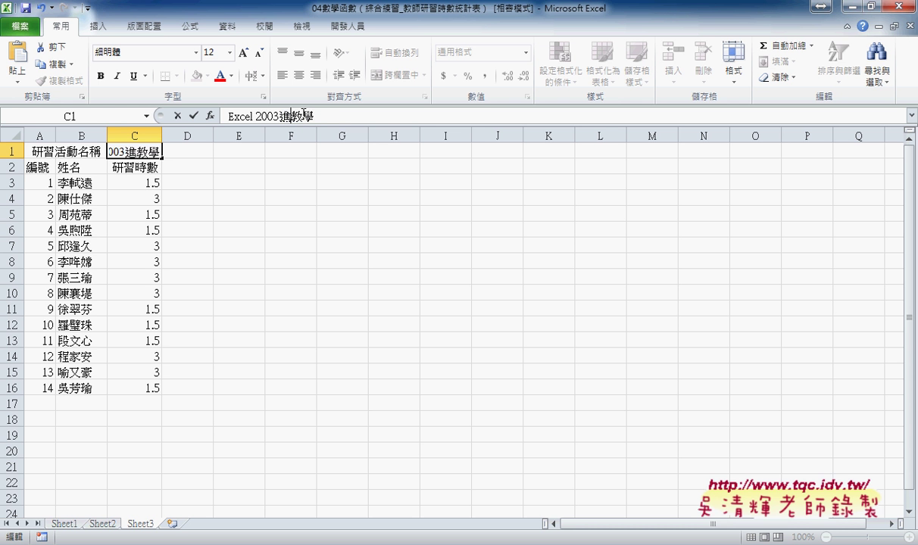
text(ㄐ)
text(階)
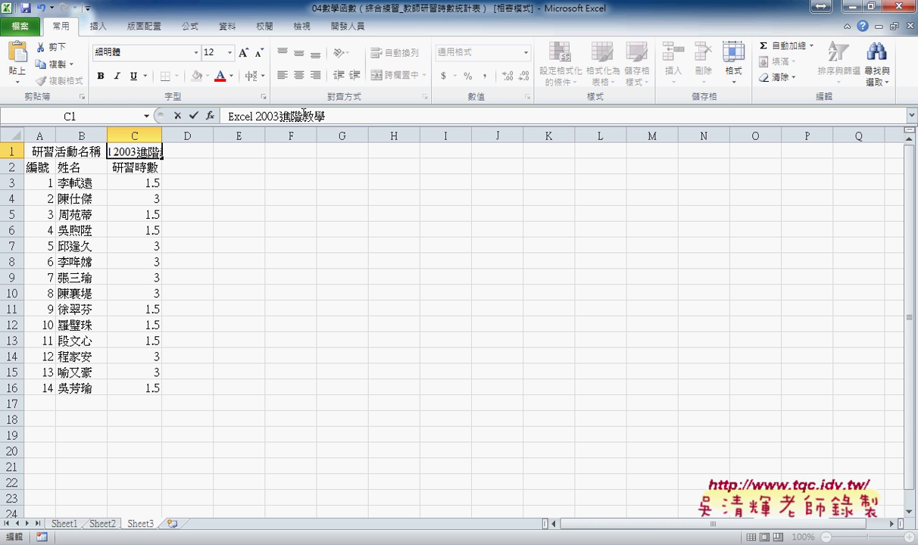
click(194, 115)
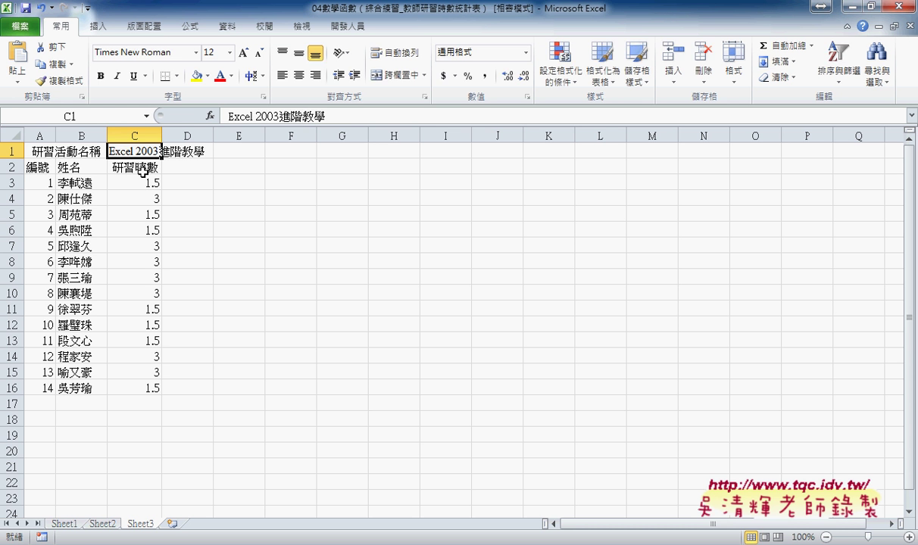
click(6, 184)
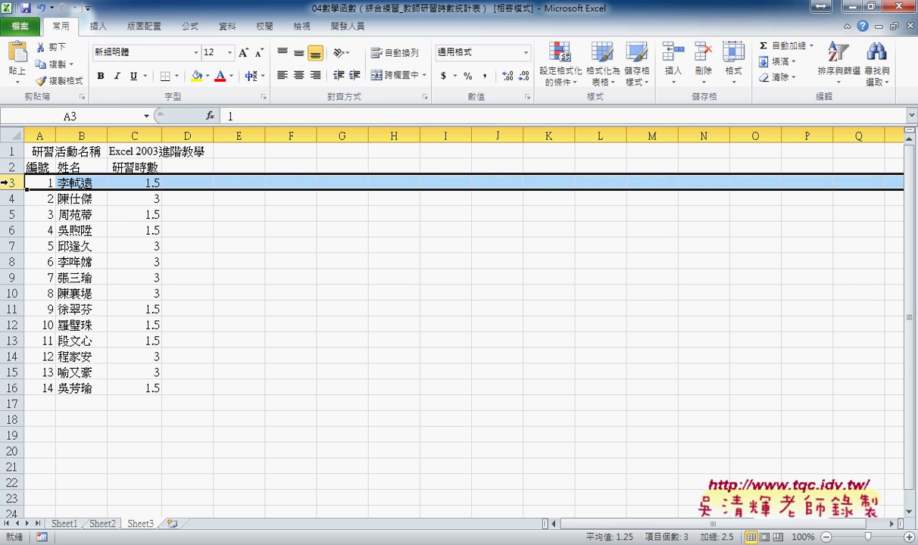
Step: Delete rows 3 and 16, the first and last records, from Sheet3
ctrl+click(11, 387)
right_click(120, 386)
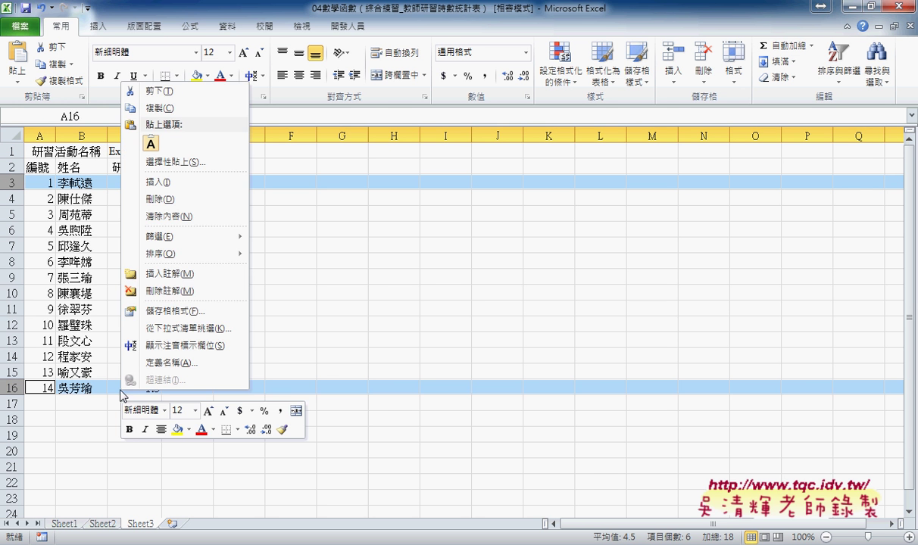
click(181, 205)
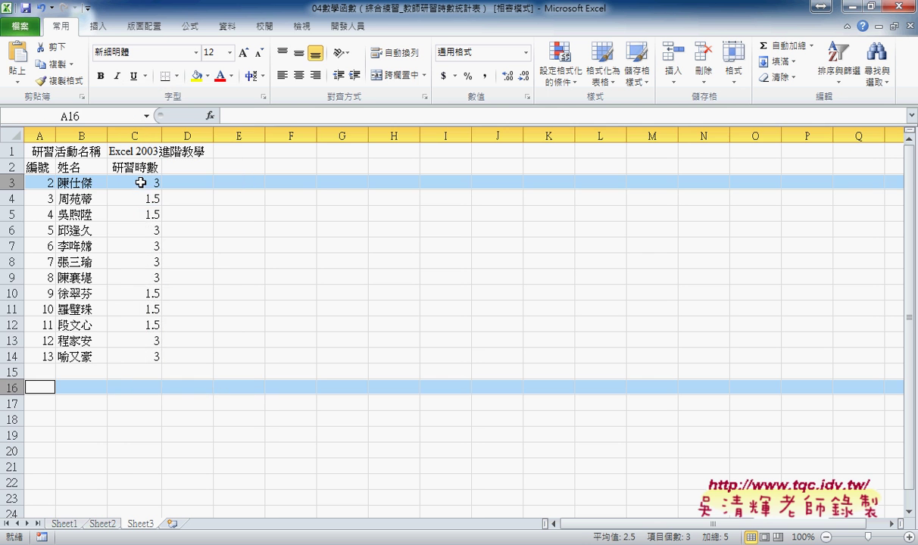
Step: Replace all training hours in C3:C14 with 2
drag(142, 182, 140, 354)
key(Delete)
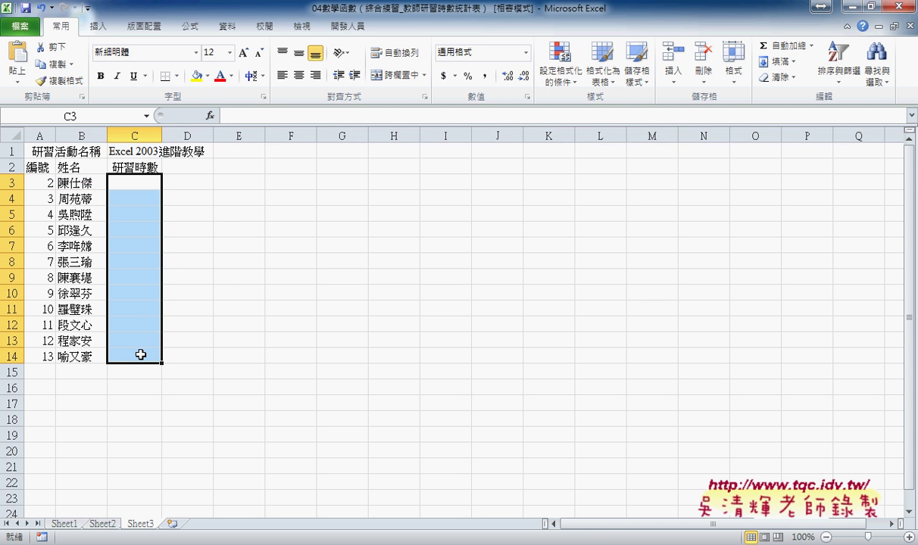
click(155, 184)
text(2)
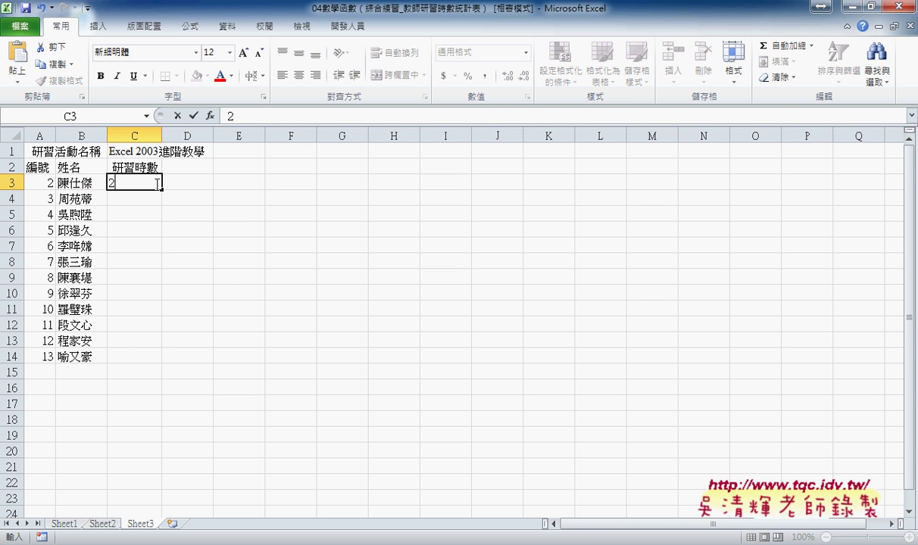
key(ctrl+Return)
mouse_move(160, 188)
mouse_down()
mouse_move(152, 383)
mouse_move(152, 362)
mouse_up()
Step: Renumber the 編號 column 1 to 12 starting from A3
click(42, 183)
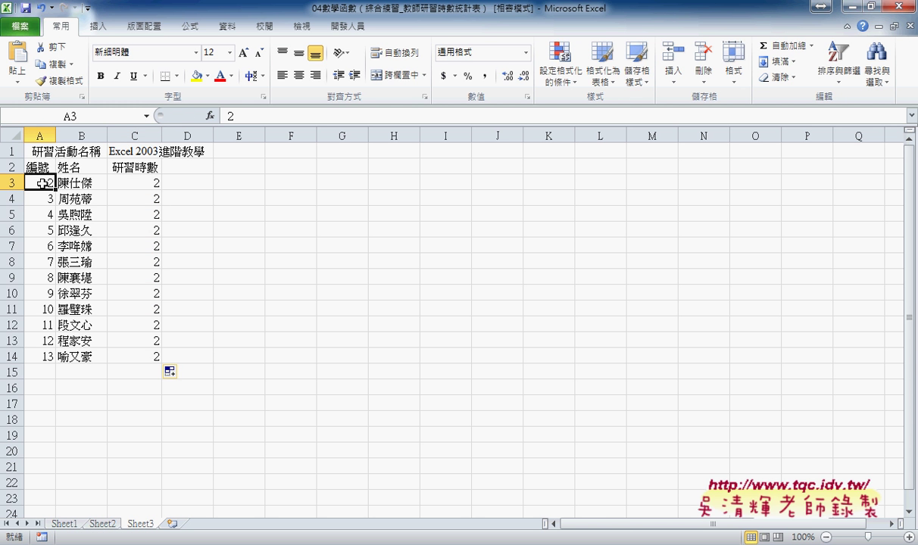
text(1)
key(ctrl+Return)
drag(55, 190, 63, 364)
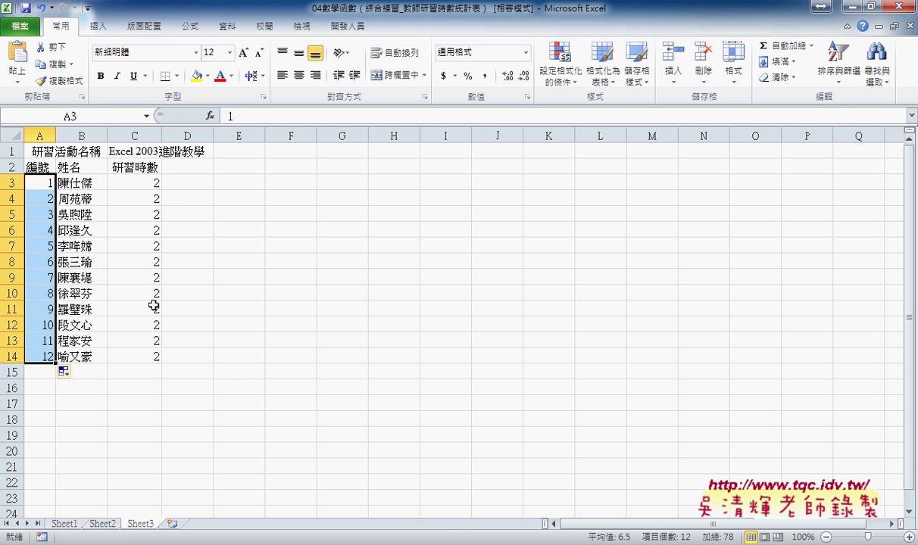
click(230, 370)
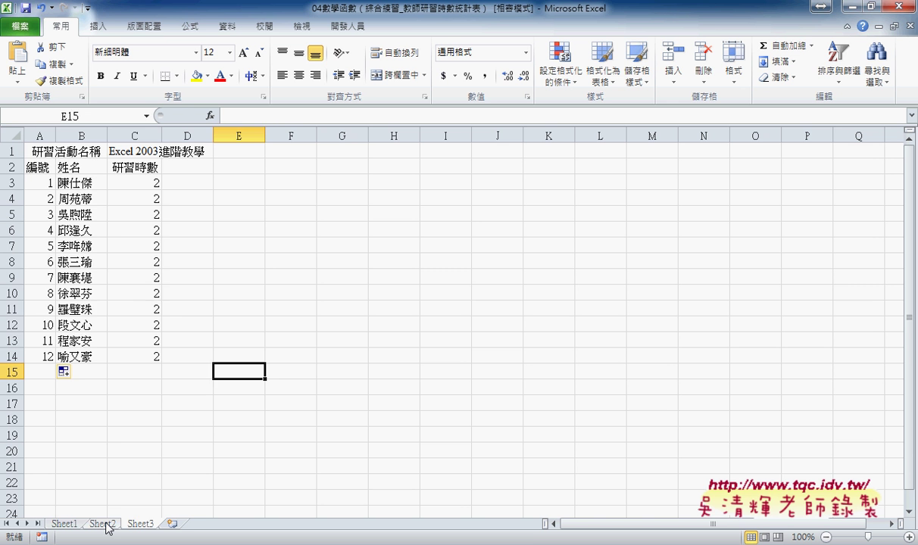
Step: Compare the hours list on Sheet2 with the names and hours on Sheet3
click(104, 524)
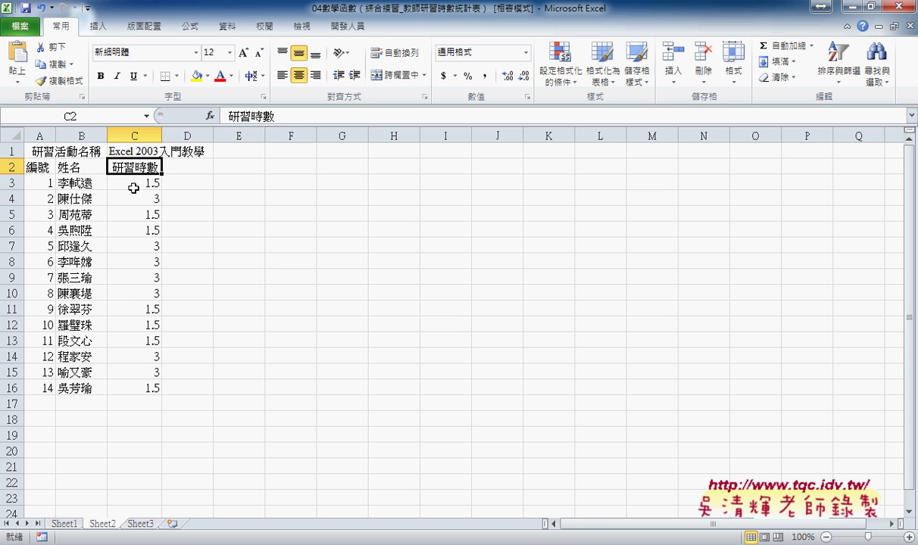
drag(133, 188, 152, 391)
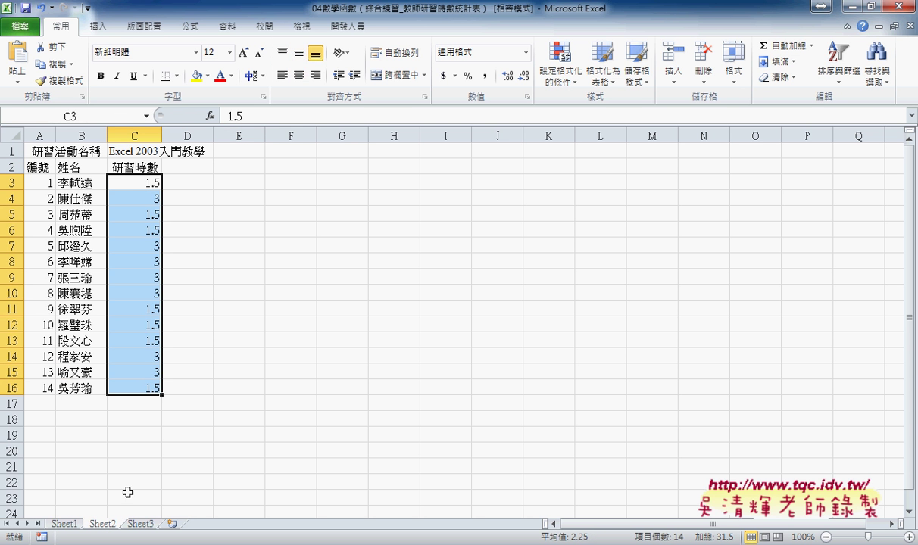
click(138, 524)
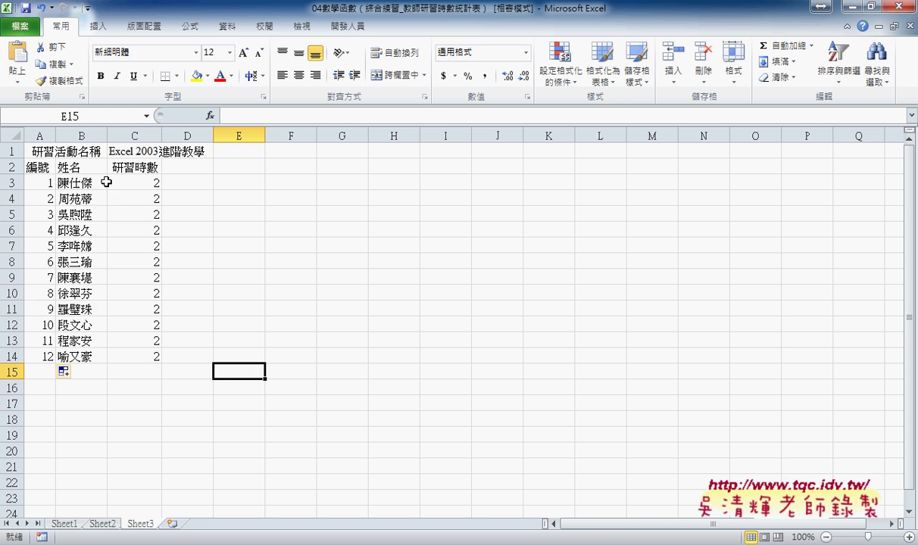
drag(75, 185, 148, 351)
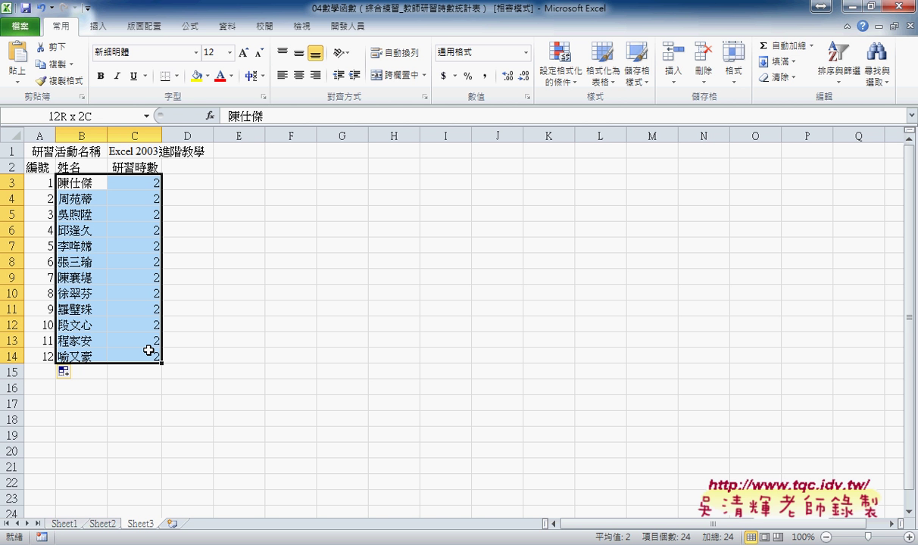
Step: Switch to Sheet1 and select its empty 研習總時數 cells C2:C21
click(65, 524)
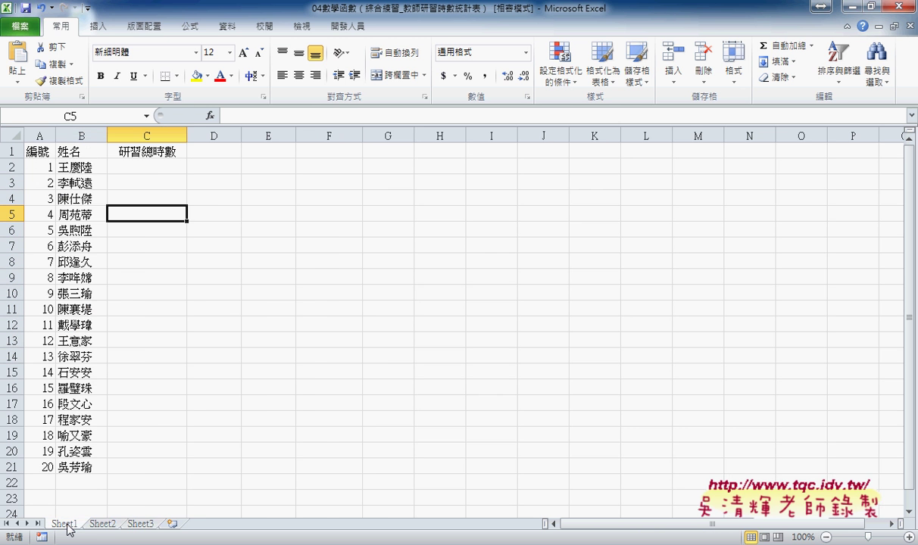
click(82, 163)
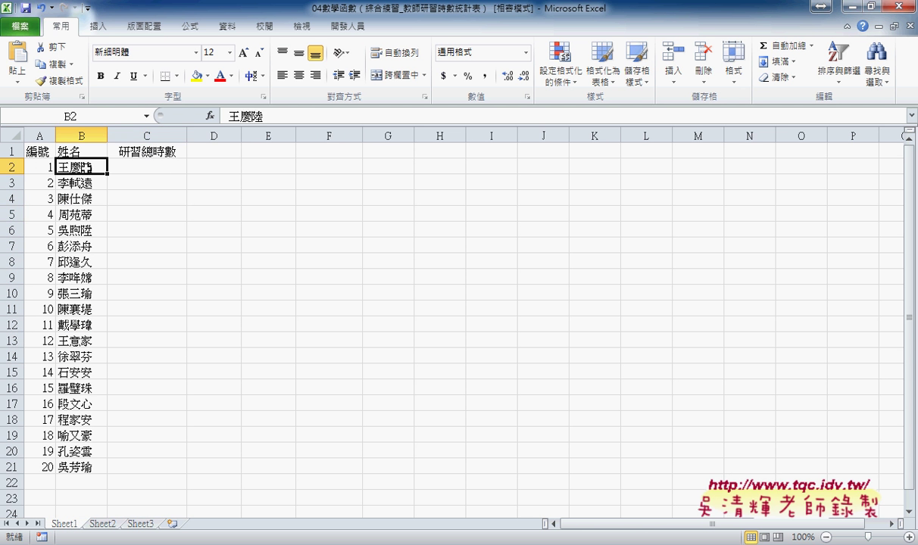
drag(128, 167, 123, 467)
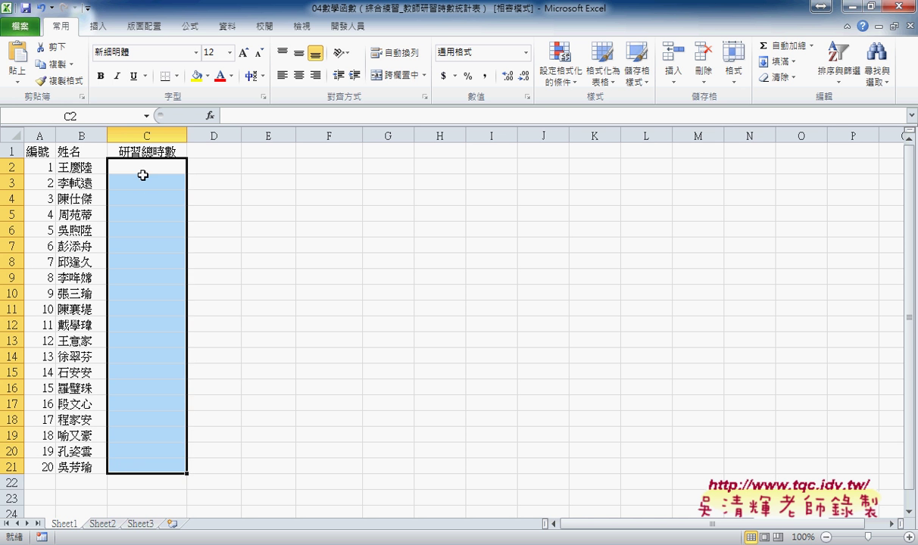
click(144, 168)
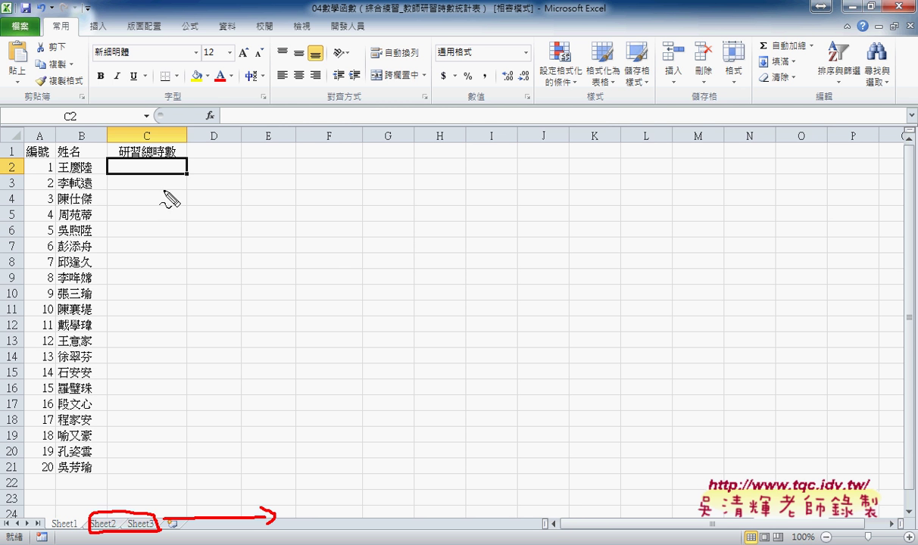
drag(96, 181, 93, 188)
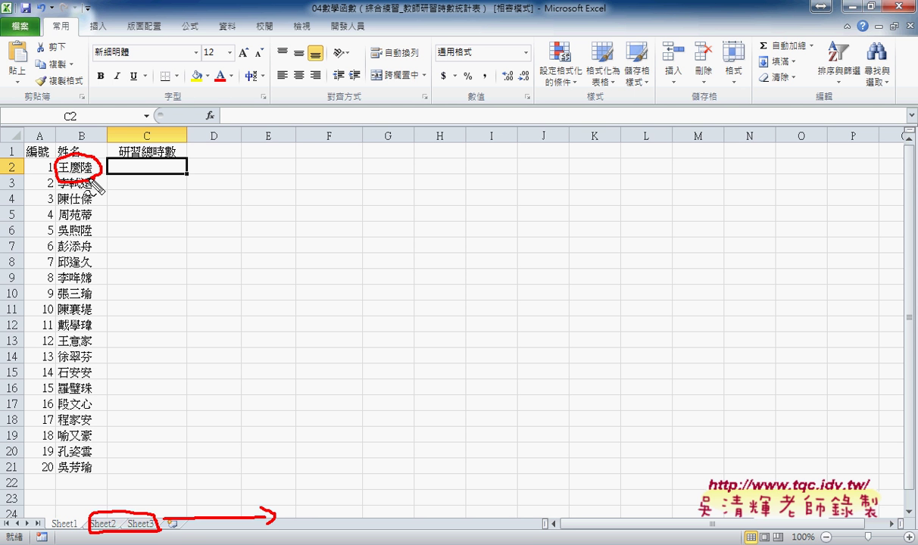
key(Escape)
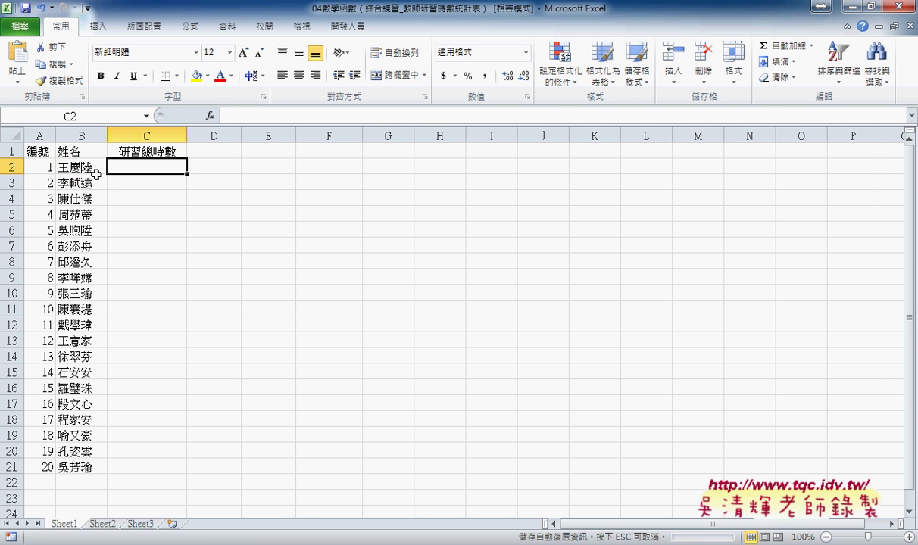
Step: Compare Sheet2's teacher names and hours with Sheet1's empty total-hours column
click(87, 167)
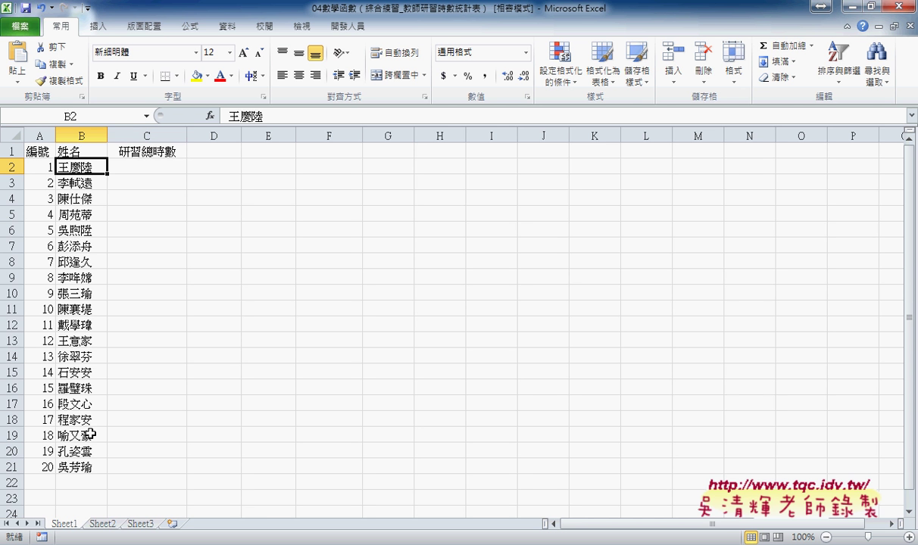
click(102, 526)
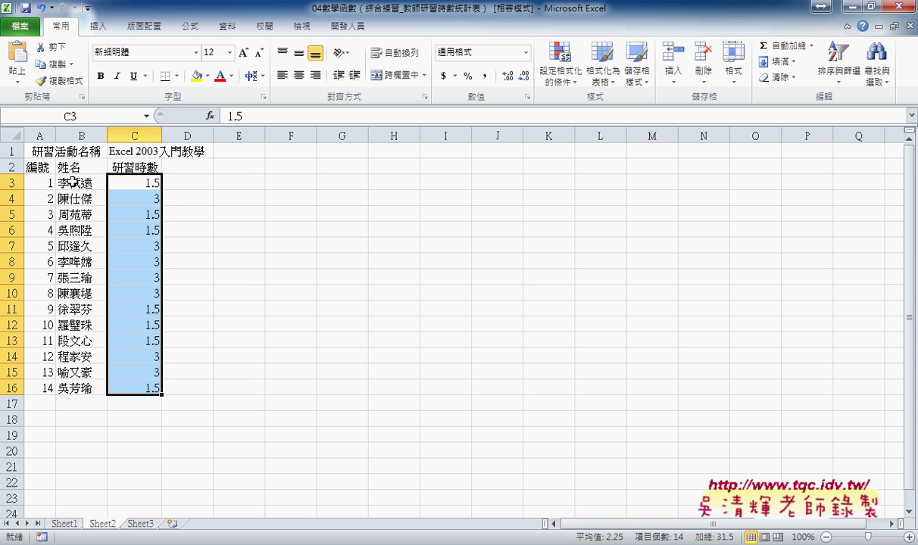
drag(68, 180, 81, 391)
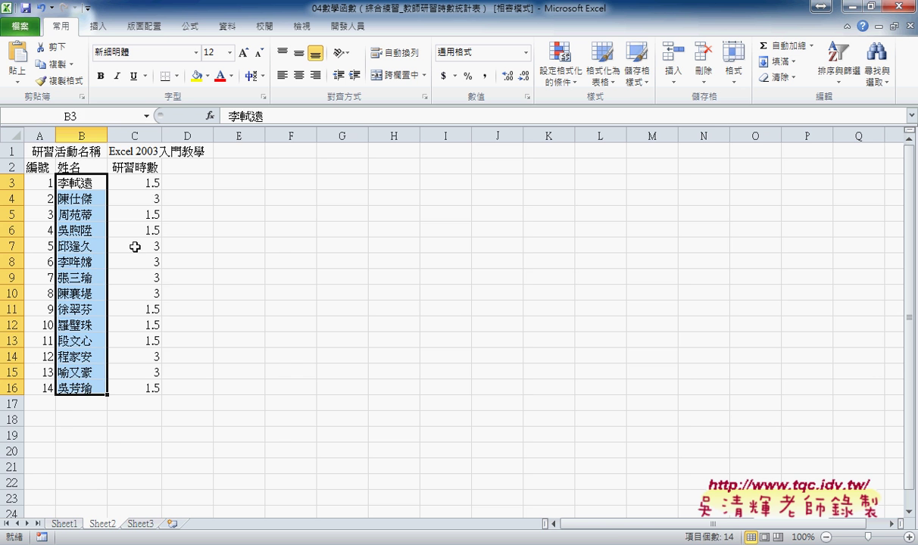
drag(143, 183, 143, 397)
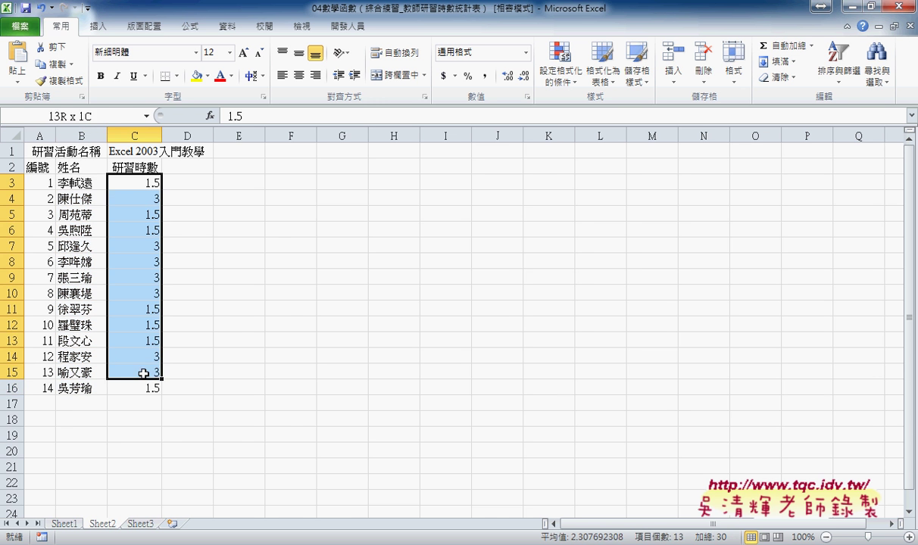
click(64, 523)
drag(160, 168, 184, 467)
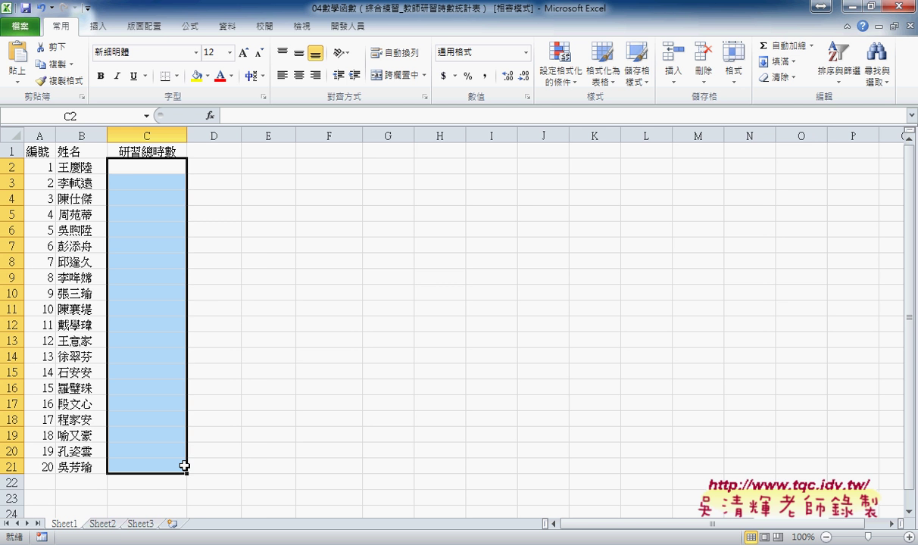
Step: Recheck Sheet2 and Sheet3, then enter 0 in Sheet1's C2 as the first total
click(70, 163)
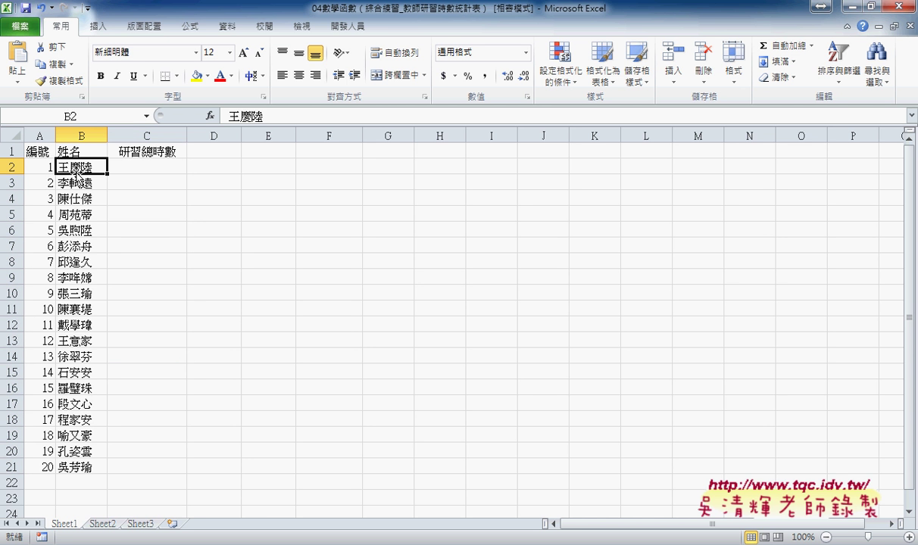
click(102, 523)
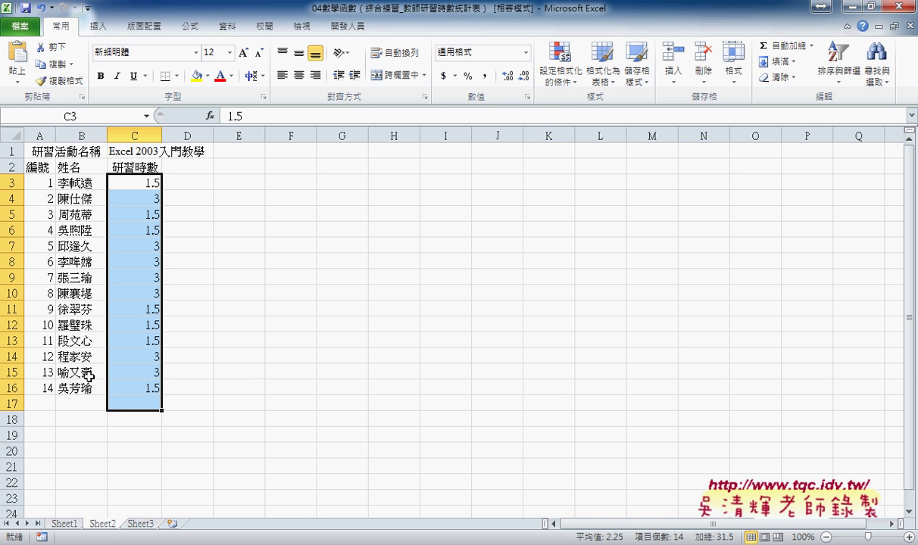
click(144, 526)
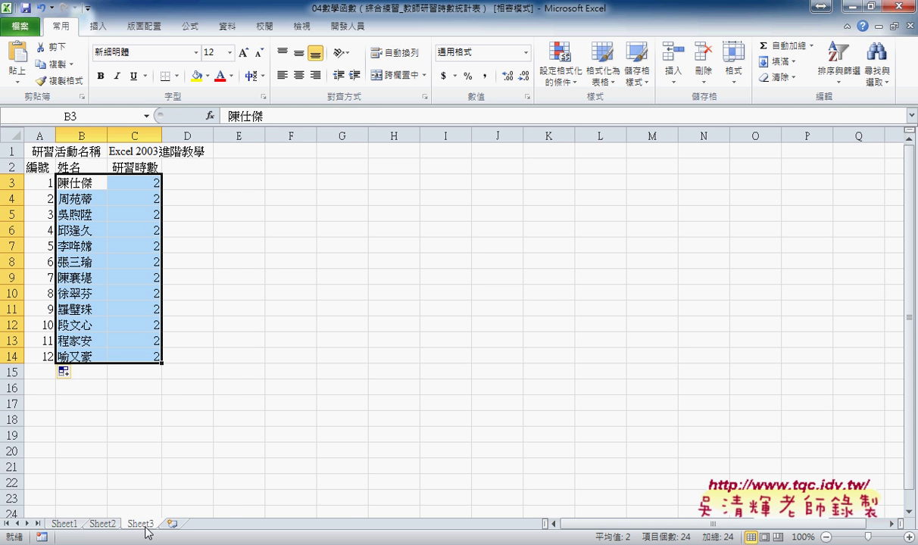
click(64, 523)
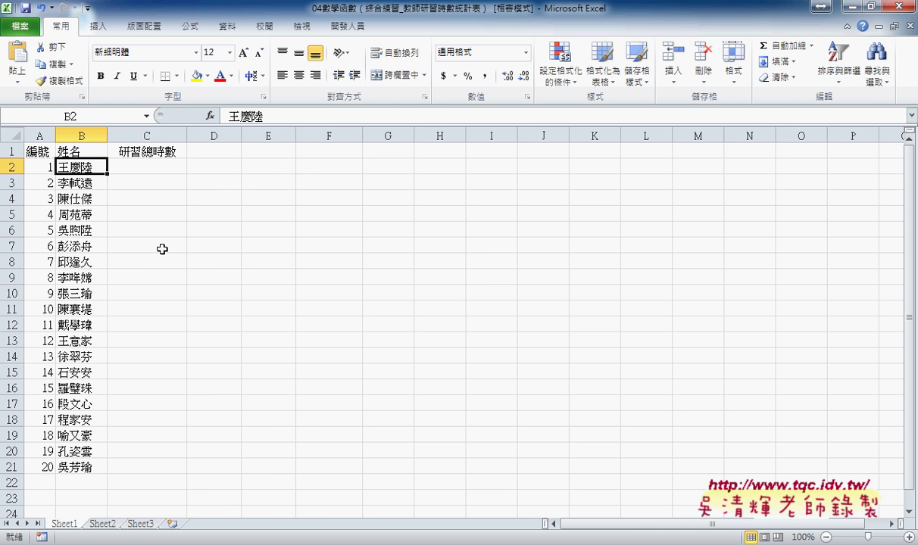
click(162, 164)
text(0)
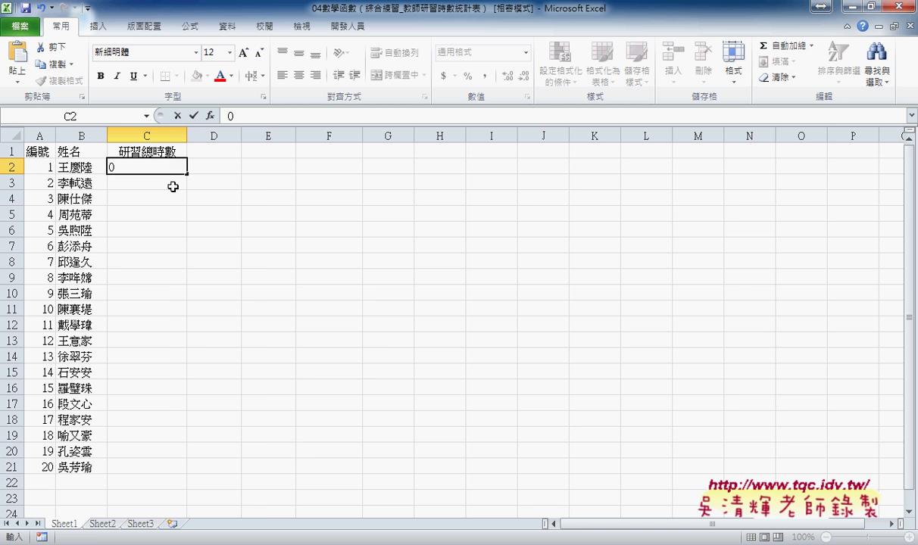
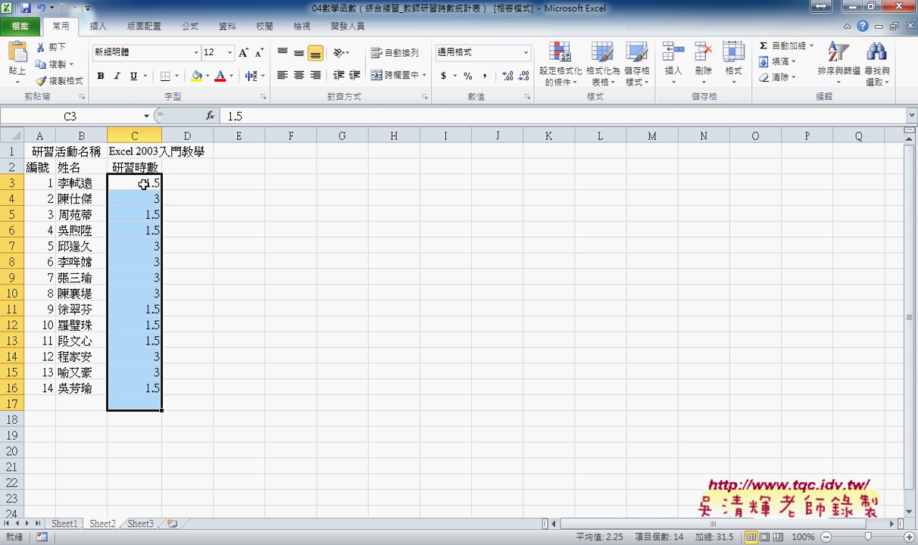
Step: Select cell C3 on Sheet1, then view the Excel 2003進階教學 hours list on Sheet3
click(144, 183)
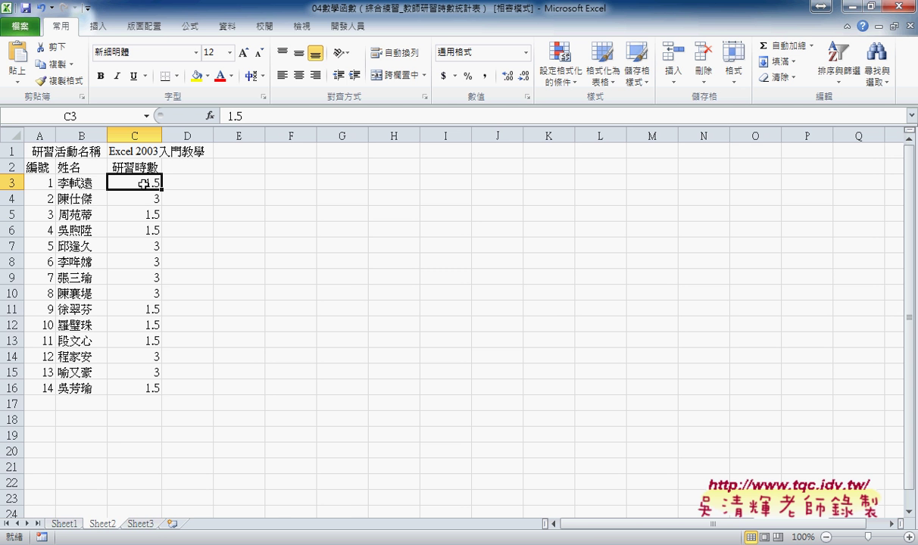
click(146, 524)
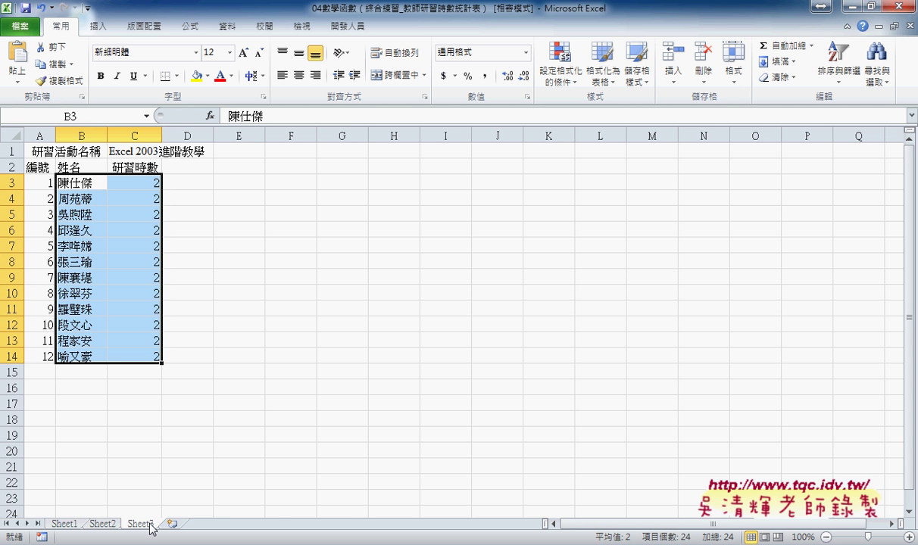
Step: Back on Sheet1, enter 1.5 total hours in cell C3 and select C2:C4
click(67, 524)
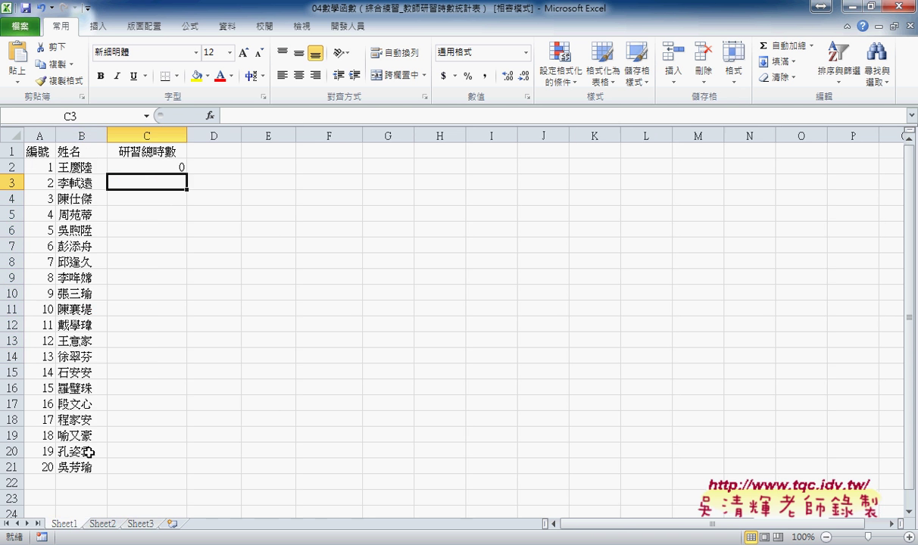
text(1.5)
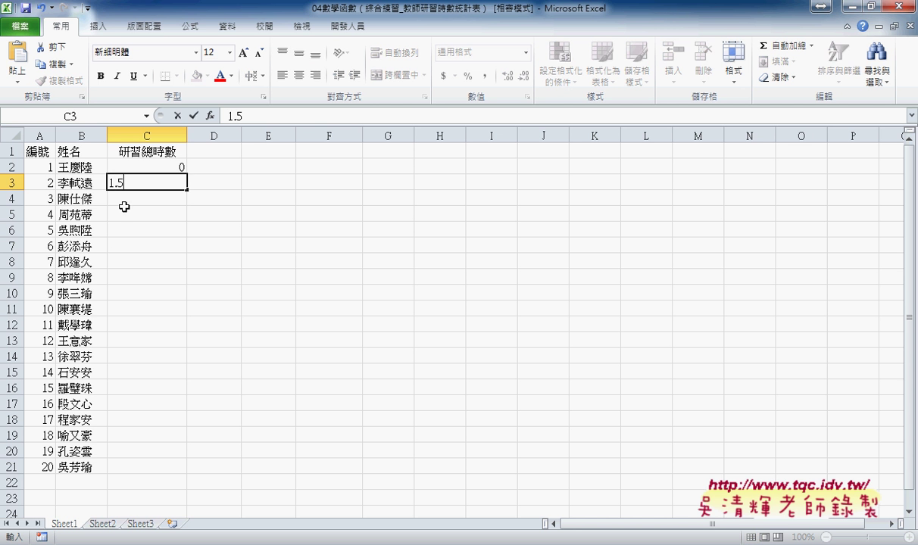
key(Return)
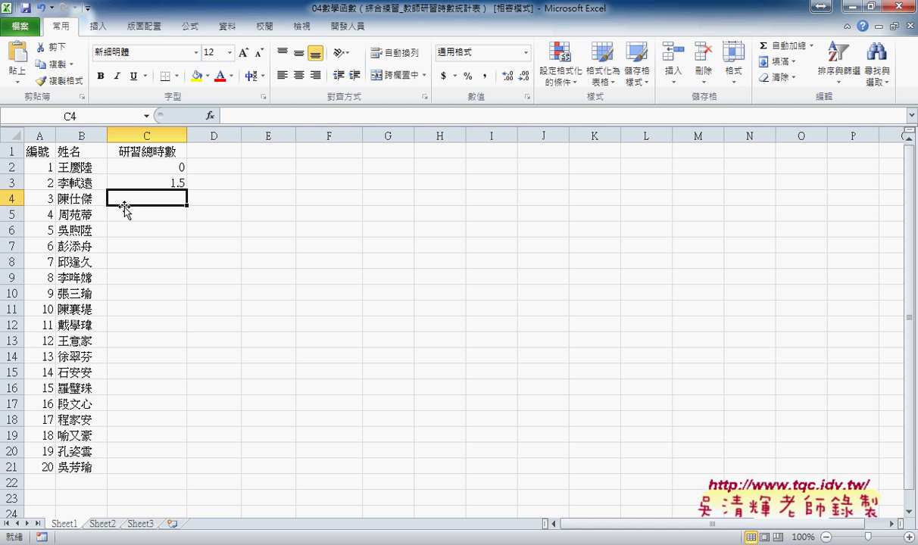
drag(136, 163, 151, 193)
Step: Insert a SUMIF function into cell C2 through the Insert Function dialog
click(147, 168)
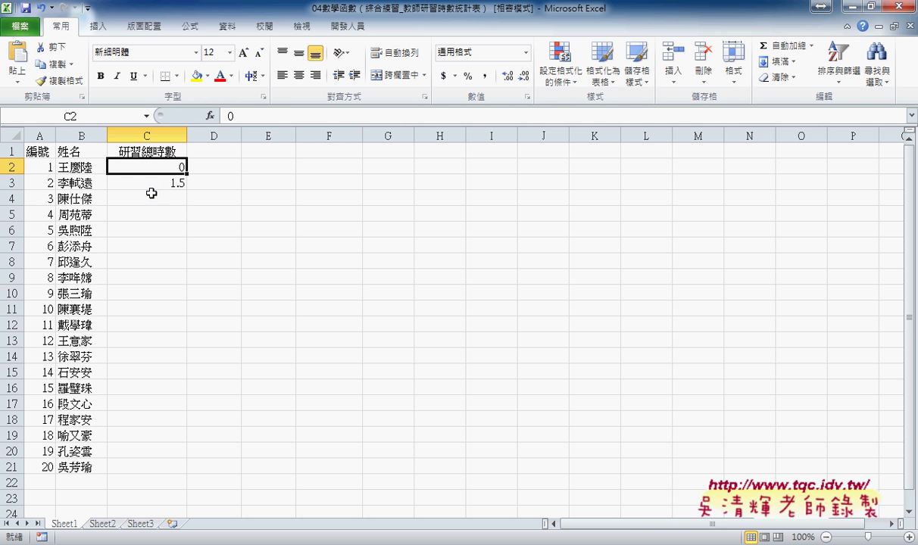
click(209, 116)
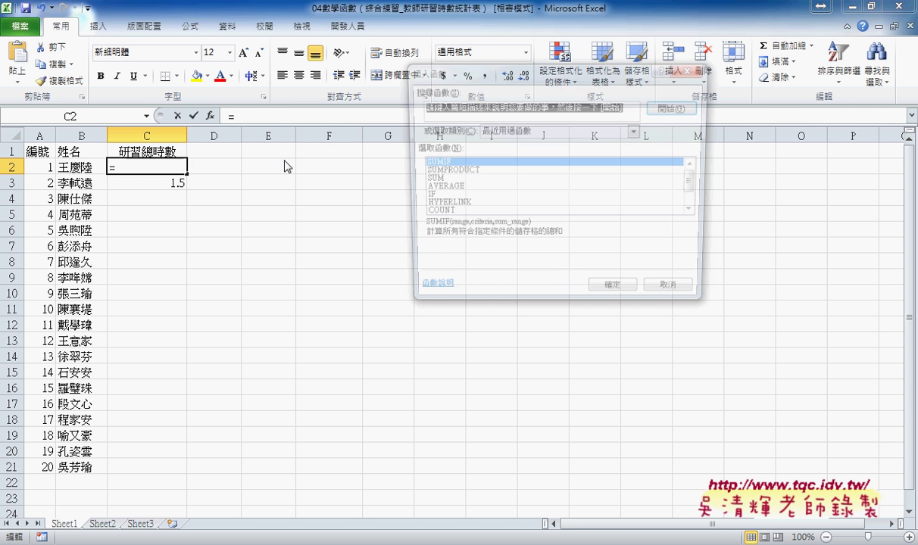
click(598, 295)
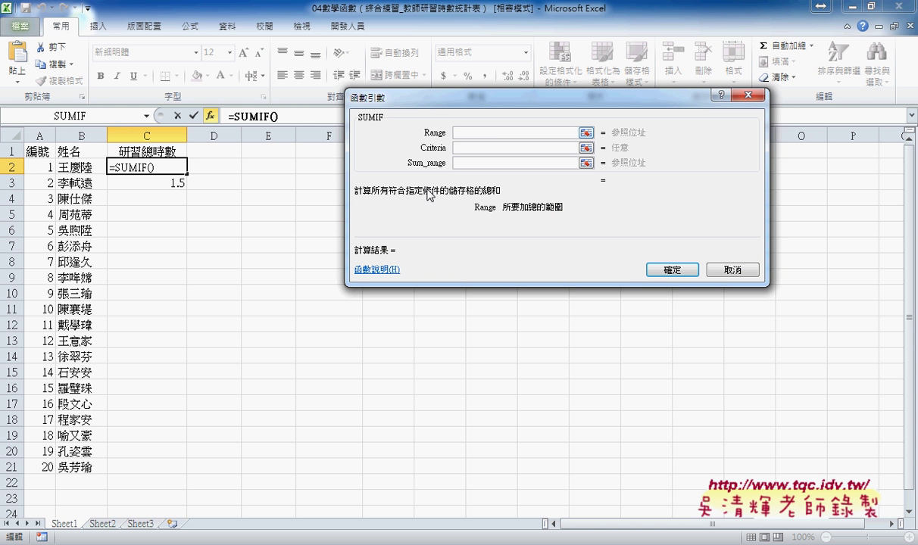
Step: Point the SUMIF Range argument at the names in Sheet2!B3:B16
click(101, 524)
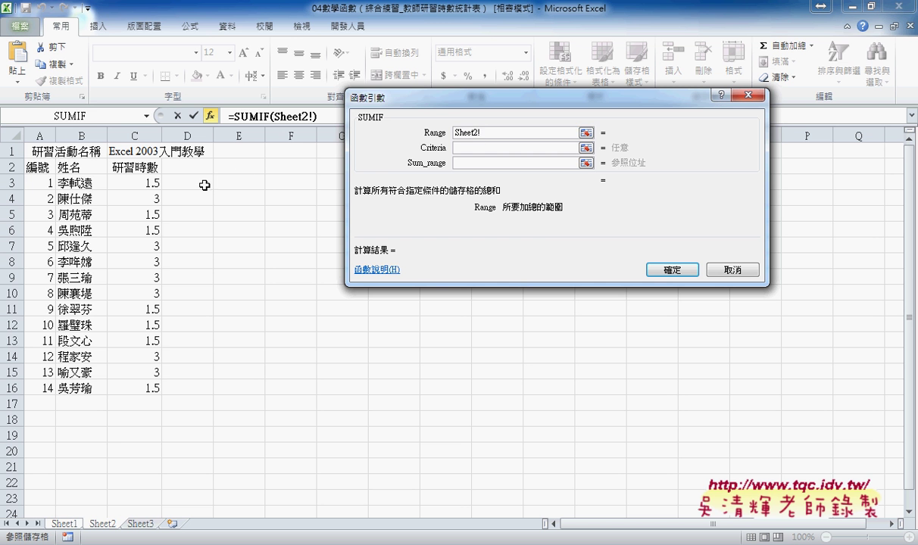
drag(74, 183, 76, 388)
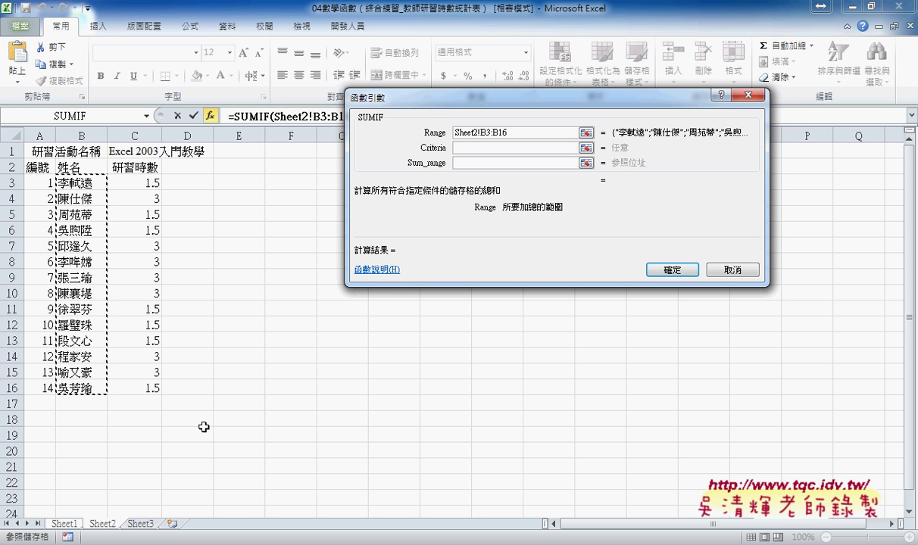
click(479, 149)
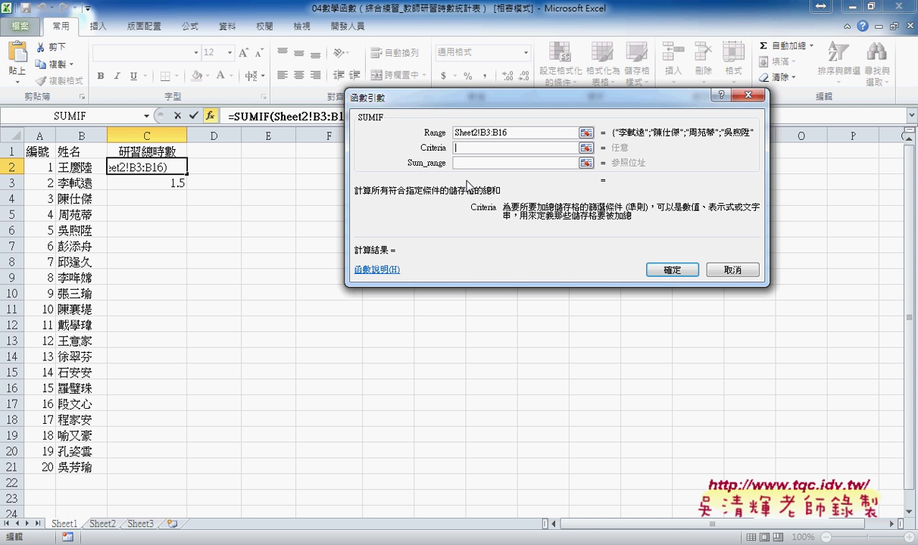
Step: Set SUMIF Criteria to B2 and Sum_range to the hours in Sheet2!C3:C16
click(85, 163)
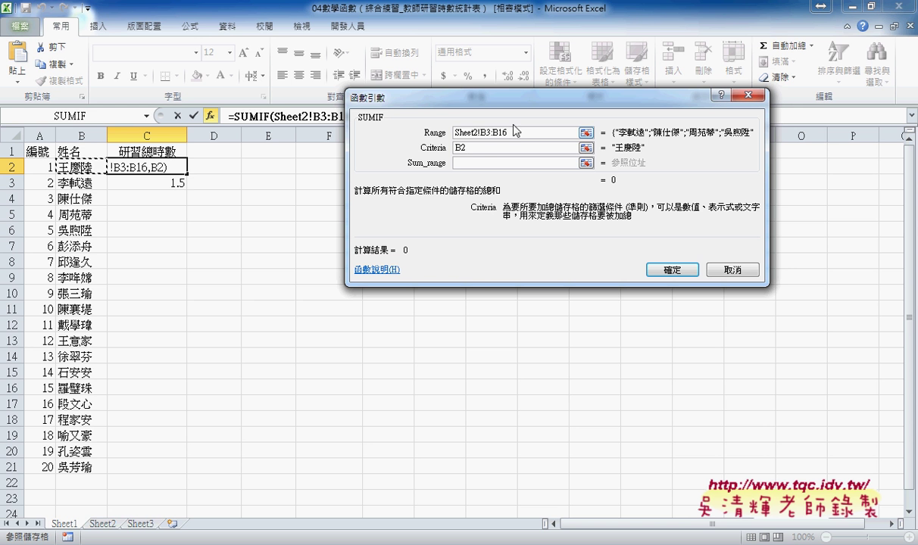
click(468, 165)
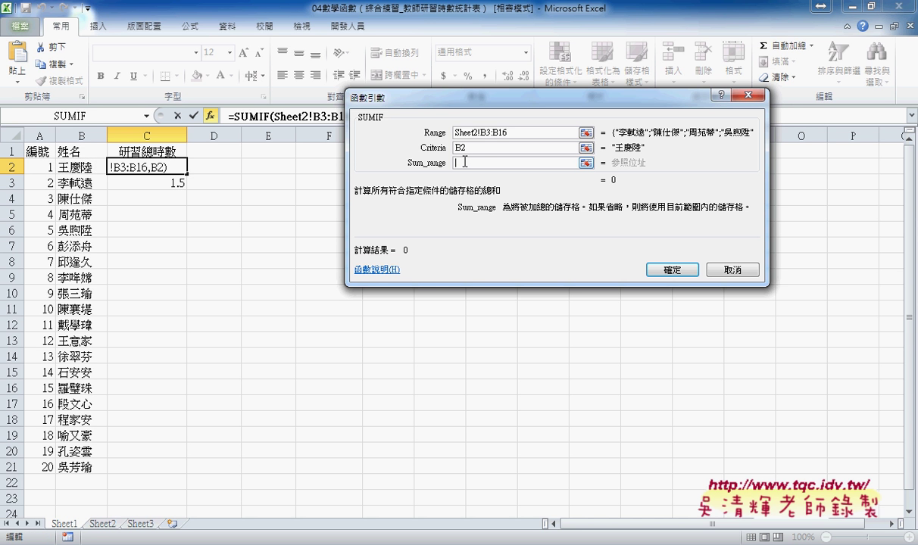
click(110, 529)
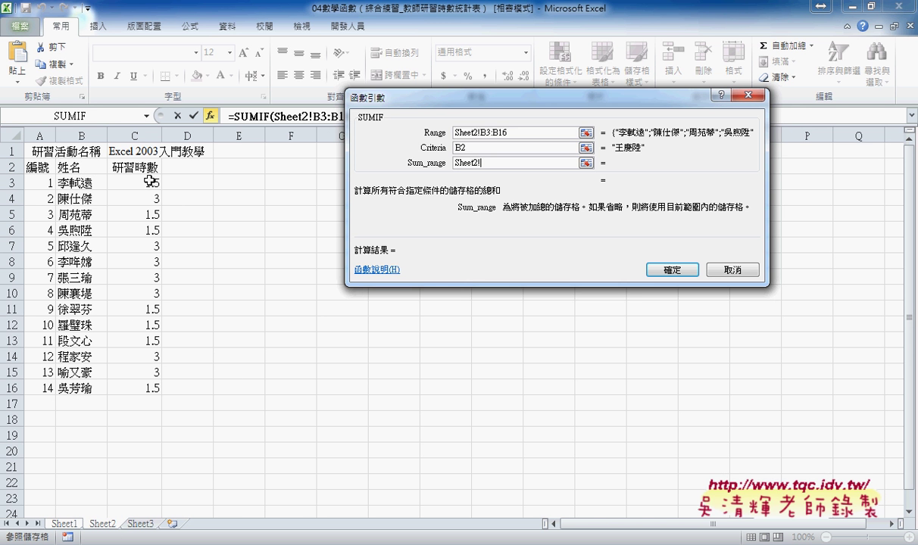
drag(144, 182, 150, 388)
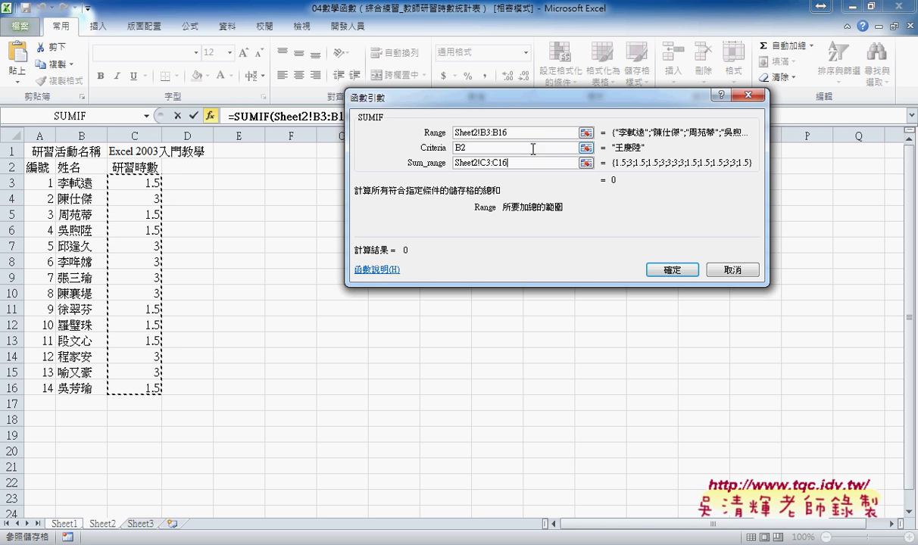
click(469, 148)
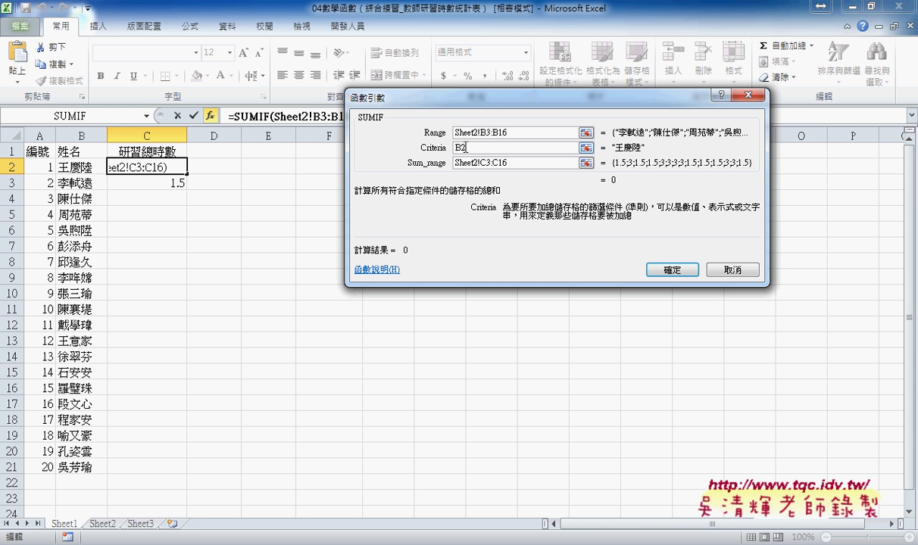
double_click(463, 147)
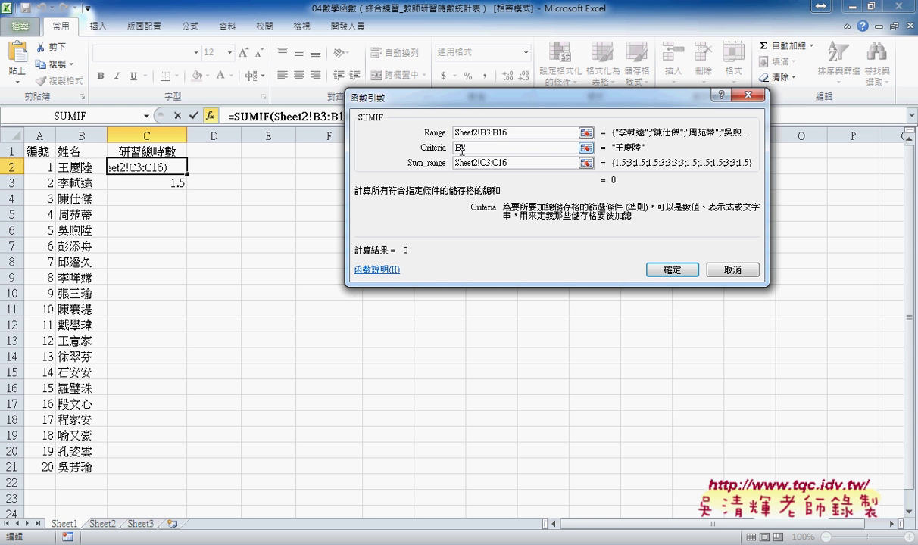